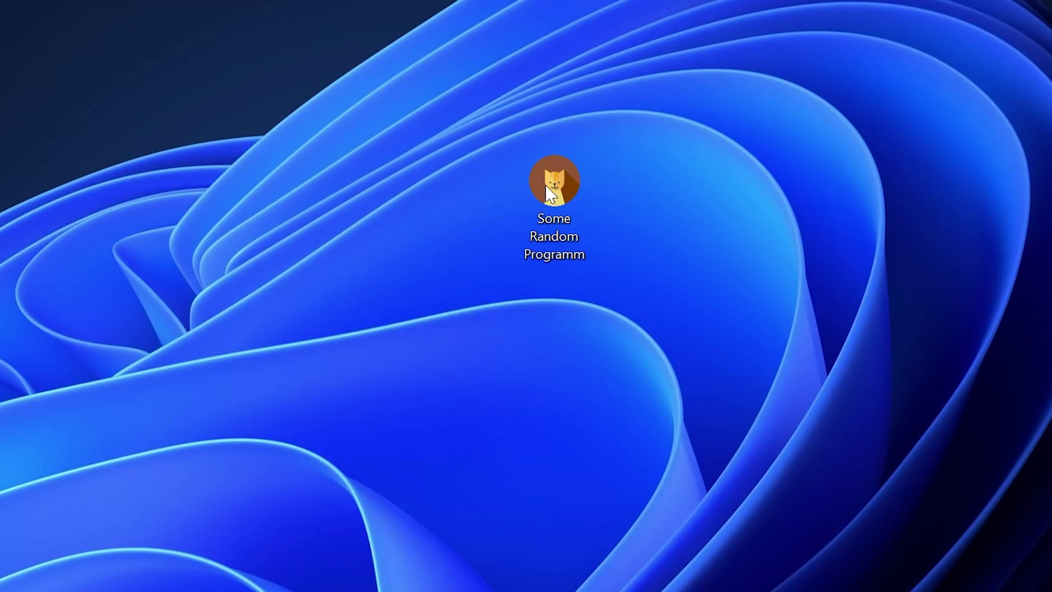
Launch Some Random Programm from the desktop to trigger the missing binkw32.dll error.
double_click(566, 178)
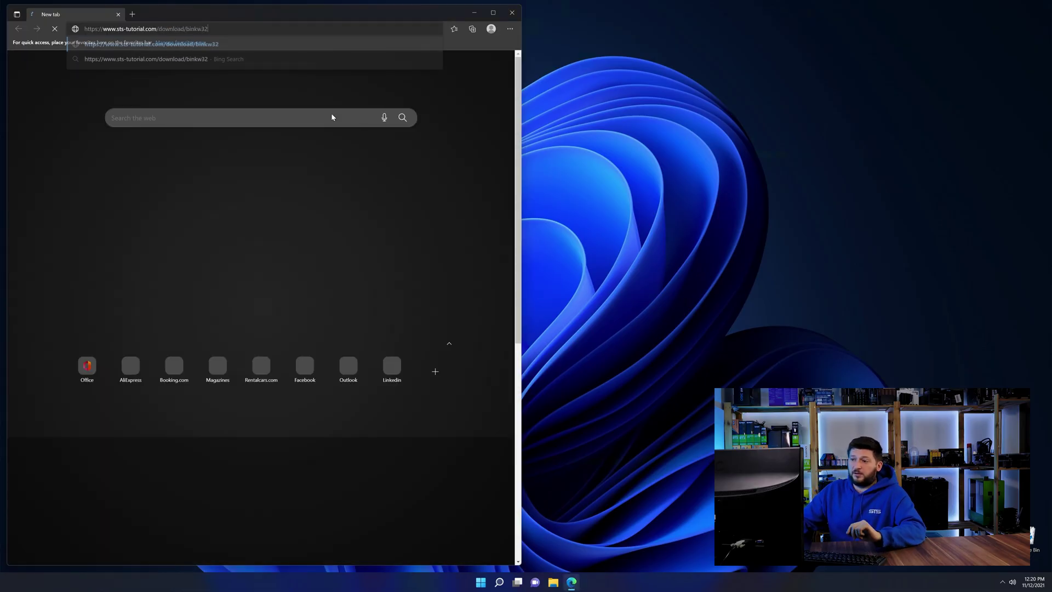
Load the STS-Tutorial binkw32 page and download the 32-bit binkw32.dll zip without waiting.
key(Return)
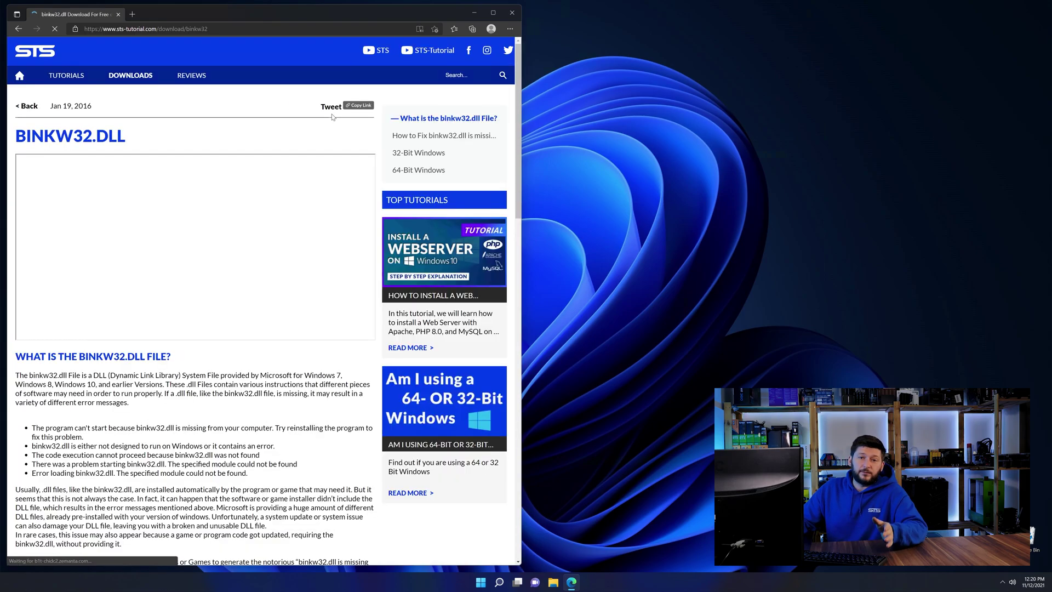
scroll(147, 134, down, 6)
scroll(147, 134, down, 10)
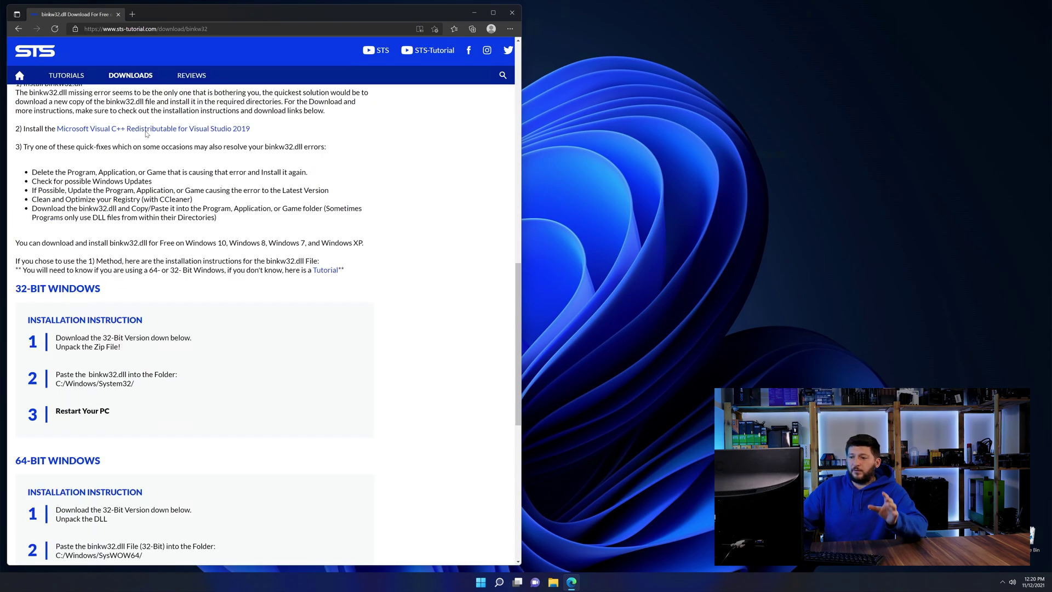
scroll(146, 134, down, 10)
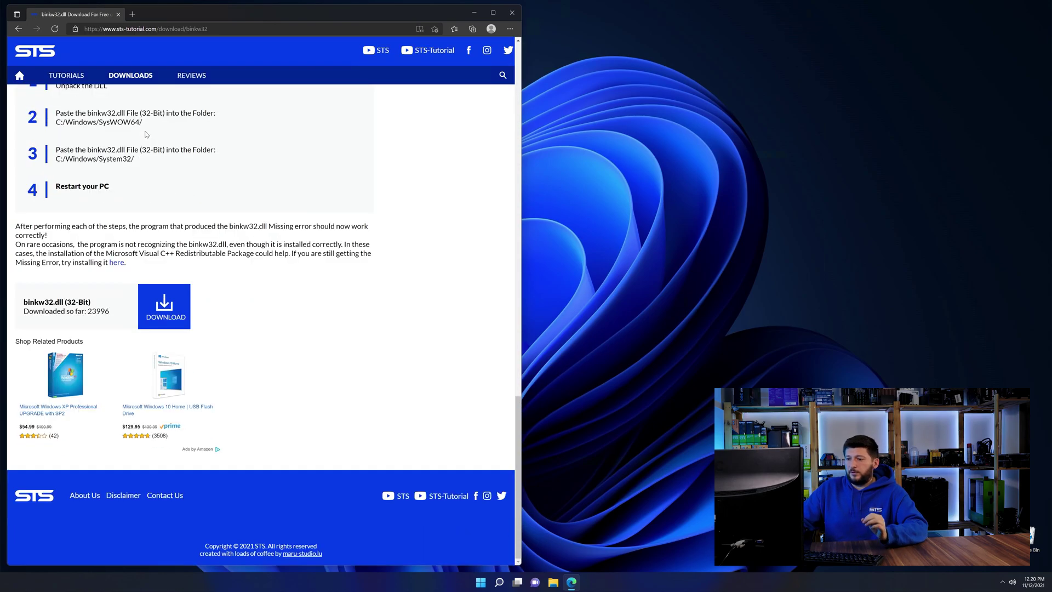
click(154, 308)
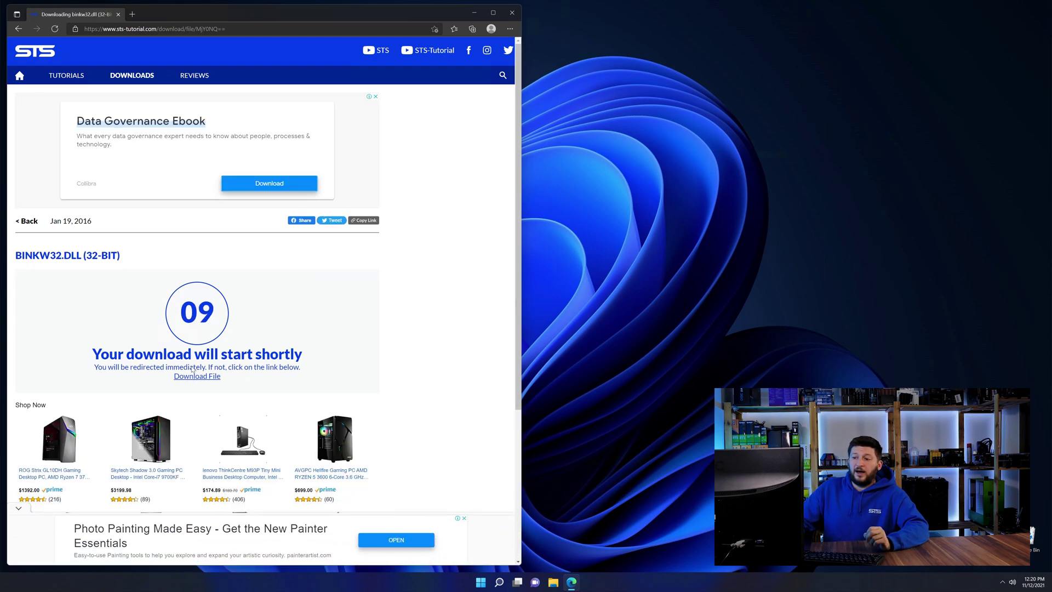
click(194, 376)
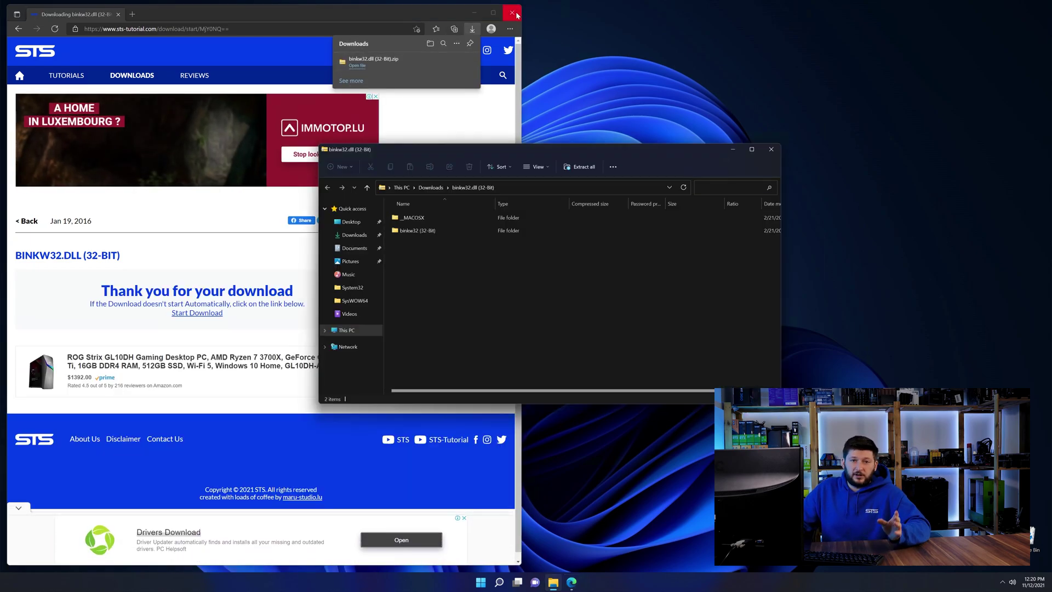
Close Edge, open the archive's binkw32 (32-Bit) folder and place a second Explorer window below it.
click(517, 15)
drag(494, 149, 503, 24)
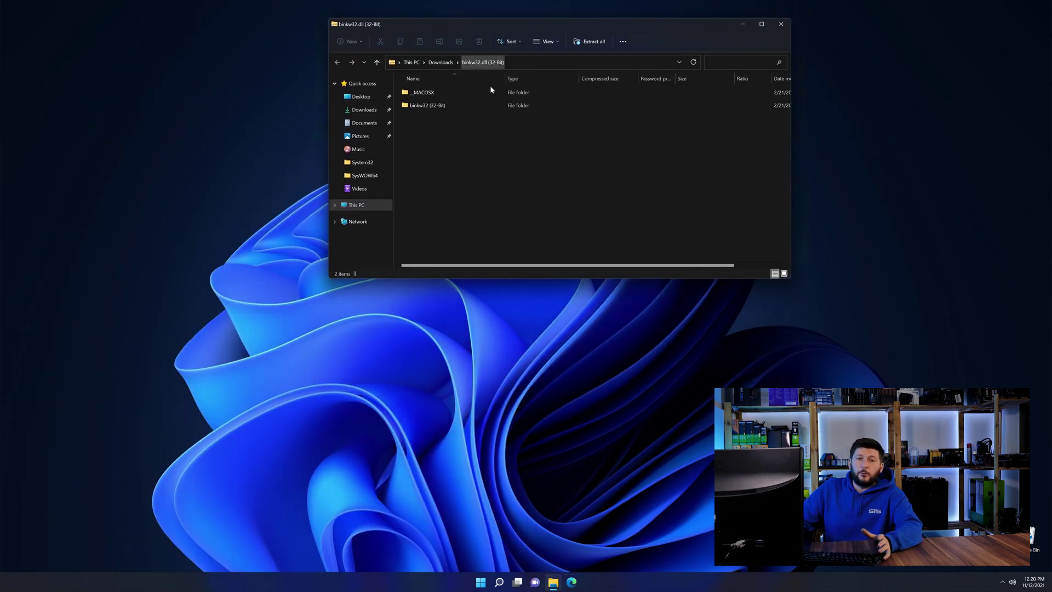
double_click(472, 108)
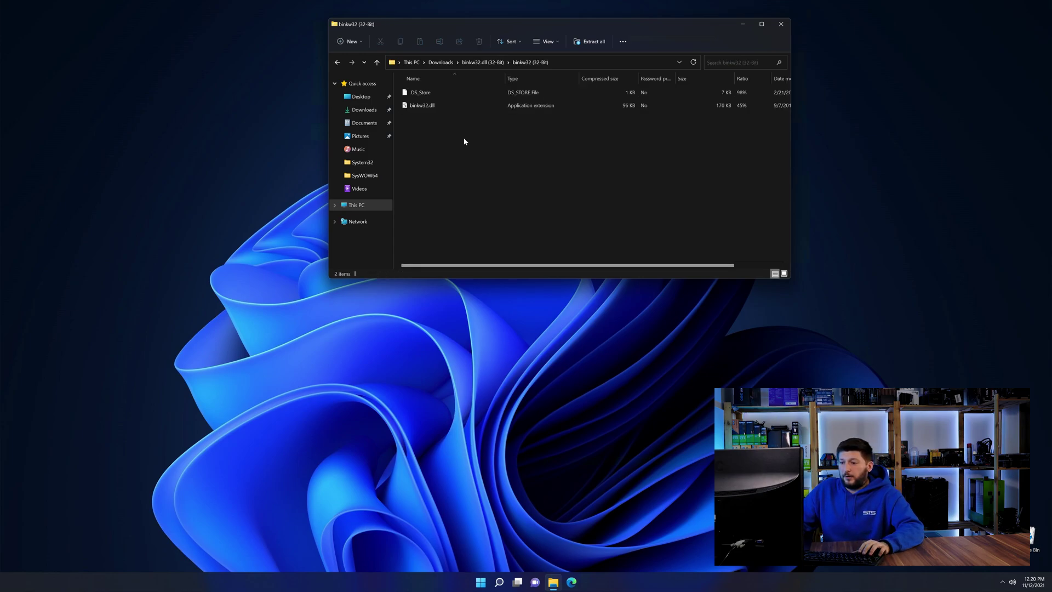
middle_click(553, 581)
drag(393, 25, 393, 164)
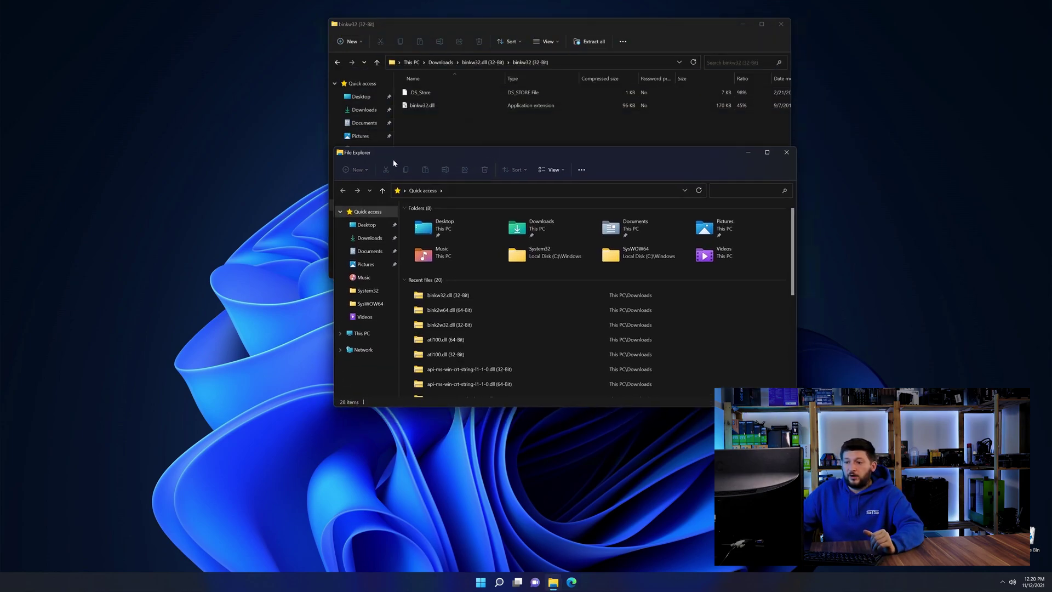
Browse the second window to C:\Windows and drag binkw32.dll into System32.
click(358, 345)
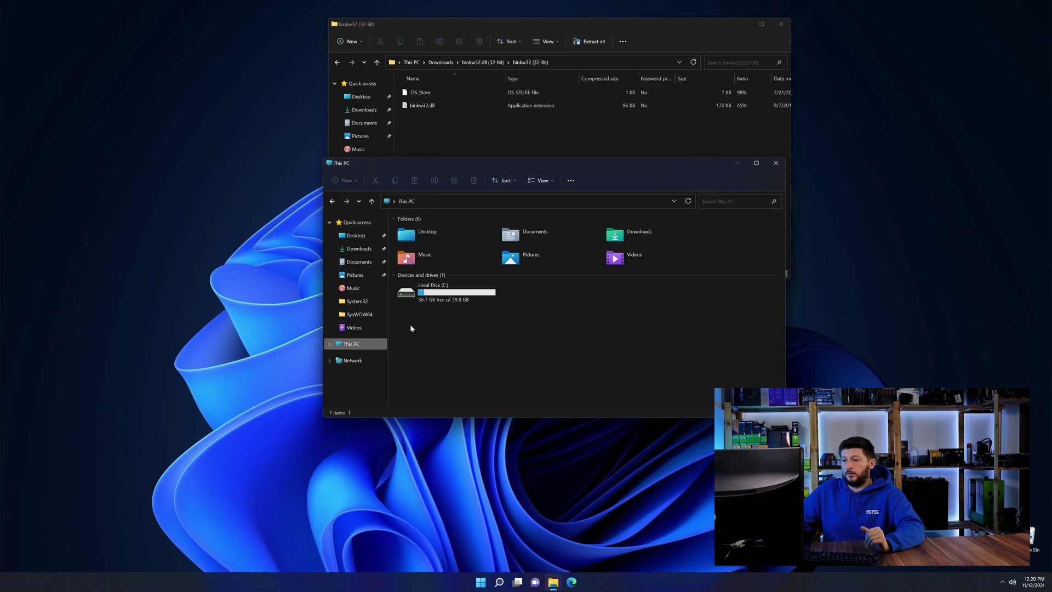
double_click(464, 296)
double_click(453, 325)
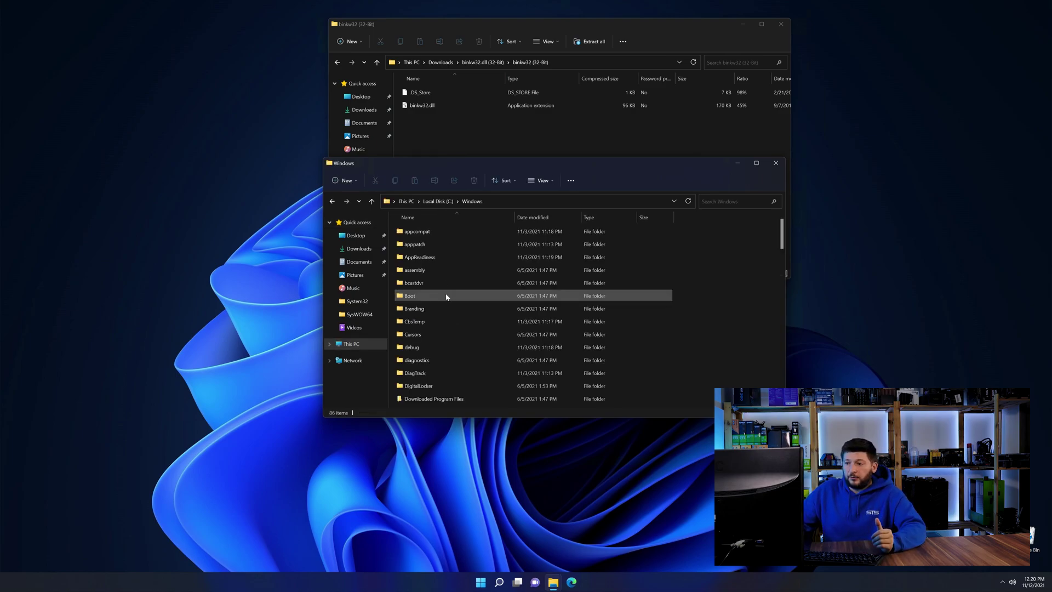
scroll(447, 298, down, 7)
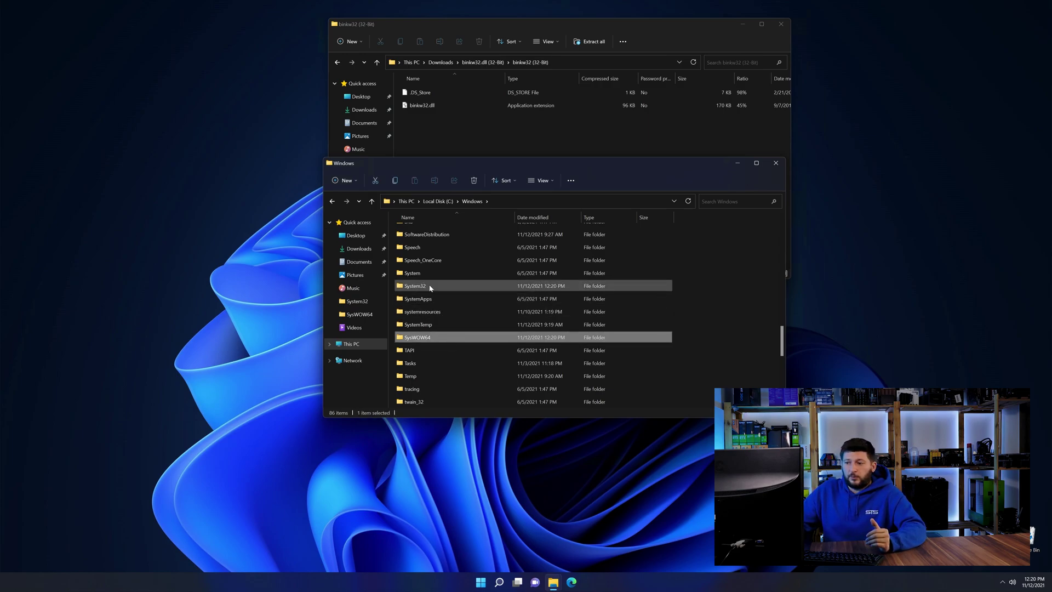
drag(422, 105, 420, 262)
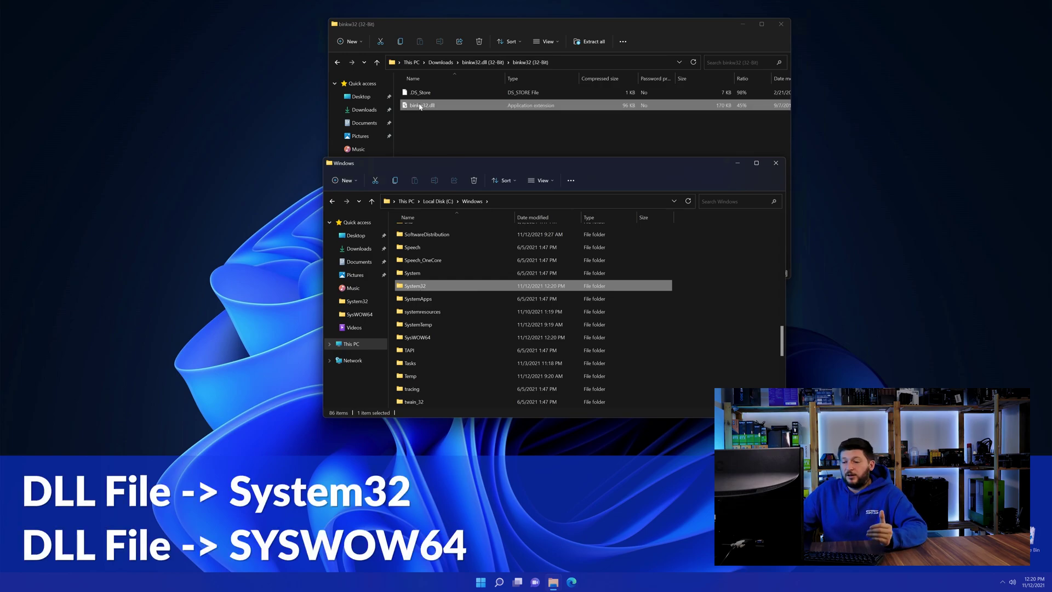
Copy binkw32.dll into SysWOW64 as well and close the Windows folder window.
drag(420, 106, 418, 338)
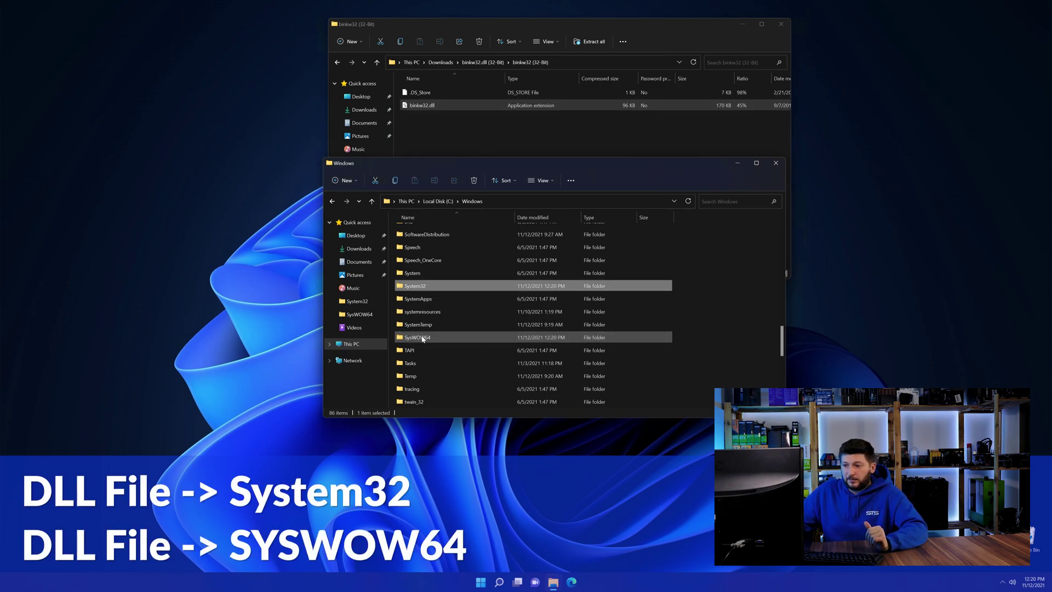
click(776, 164)
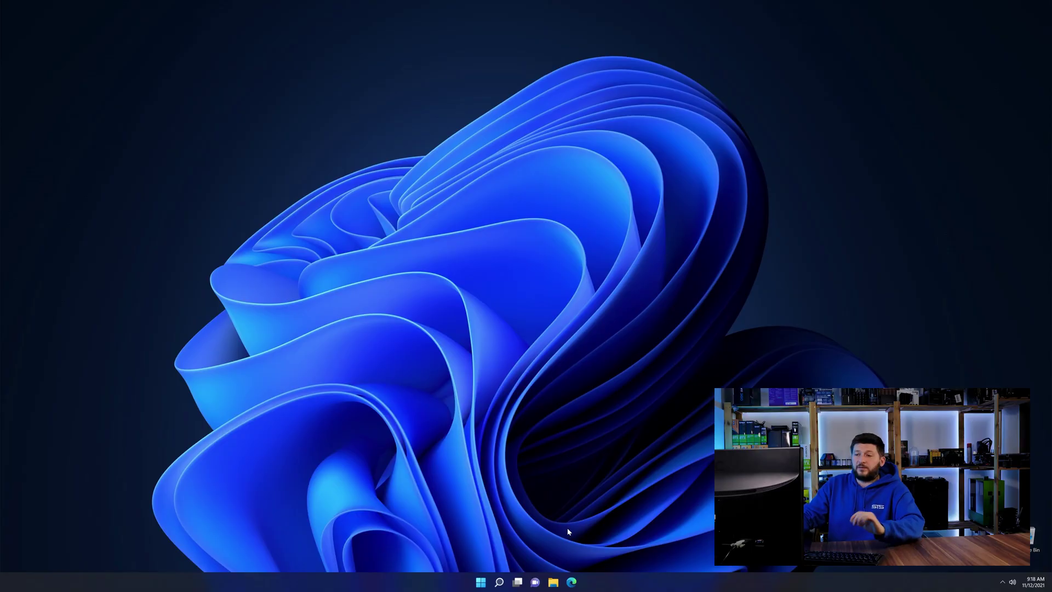
Load the pasted Visual C++ Redistributable 2019 page in Edge and scroll to its download buttons.
click(572, 582)
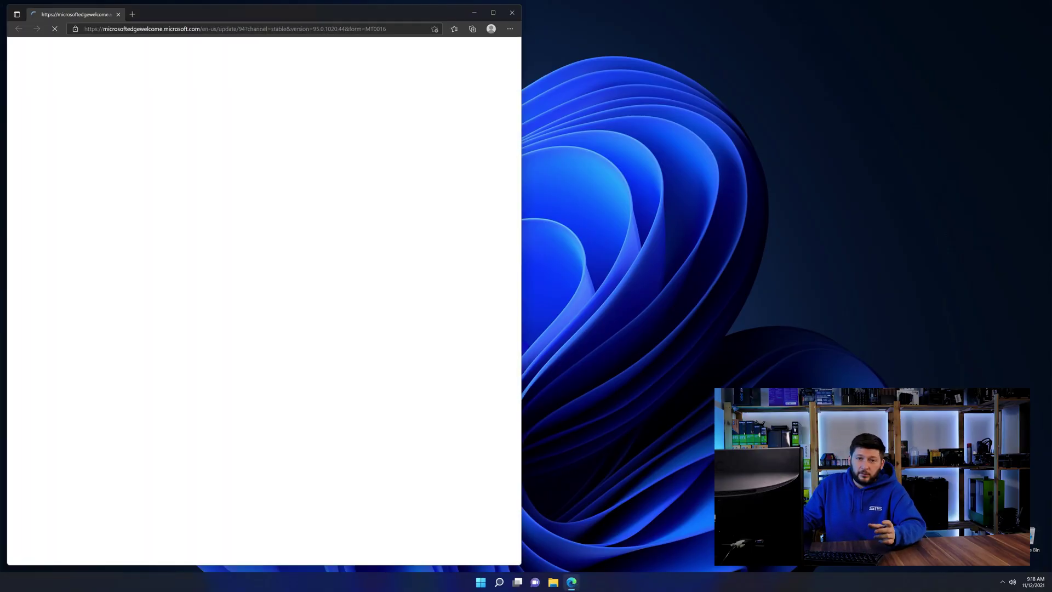
click(291, 30)
text(https://www.sts-tutorial.com/download/credistributable2019)
key(Return)
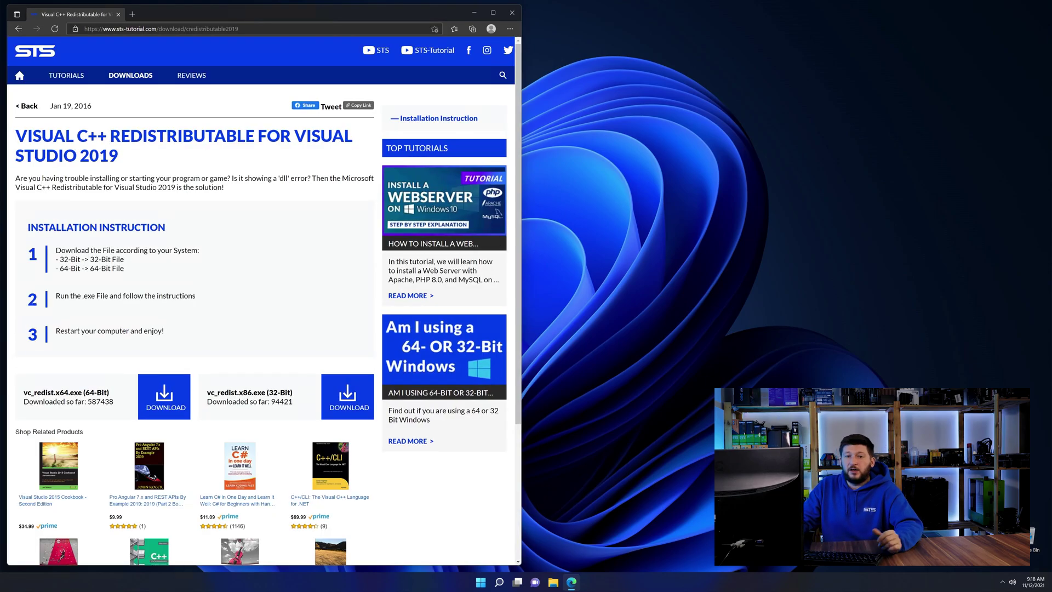
scroll(186, 361, down, 3)
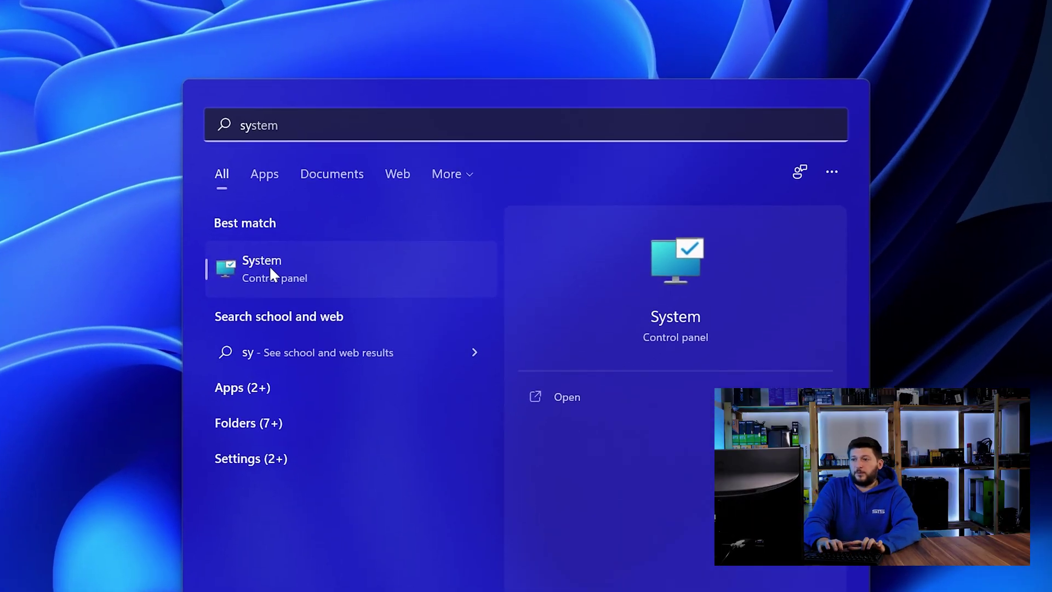
Open the System About page and highlight '64' in the 64-bit system type.
click(304, 268)
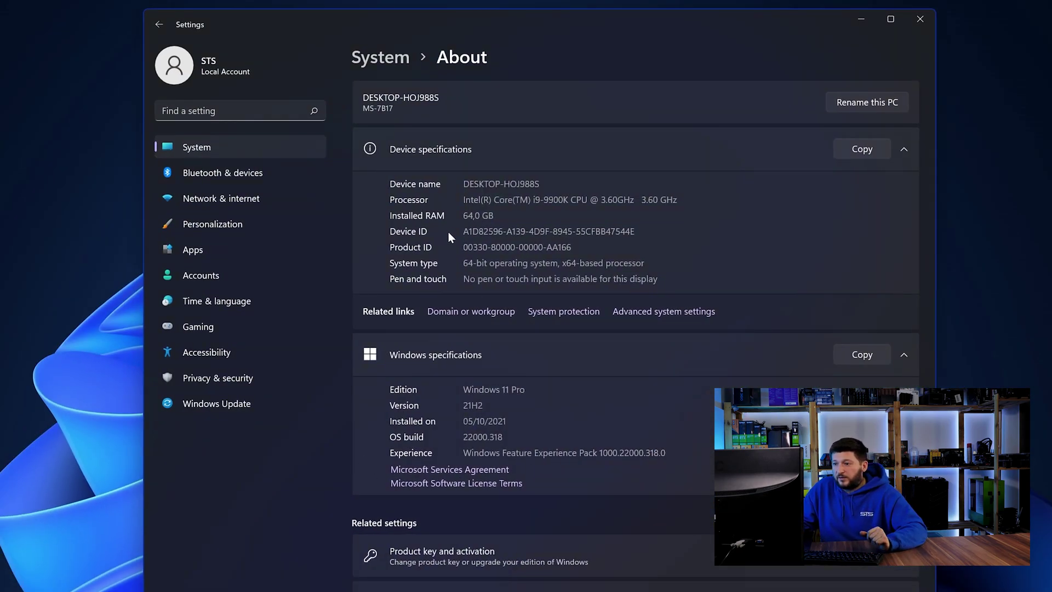
drag(464, 263, 477, 263)
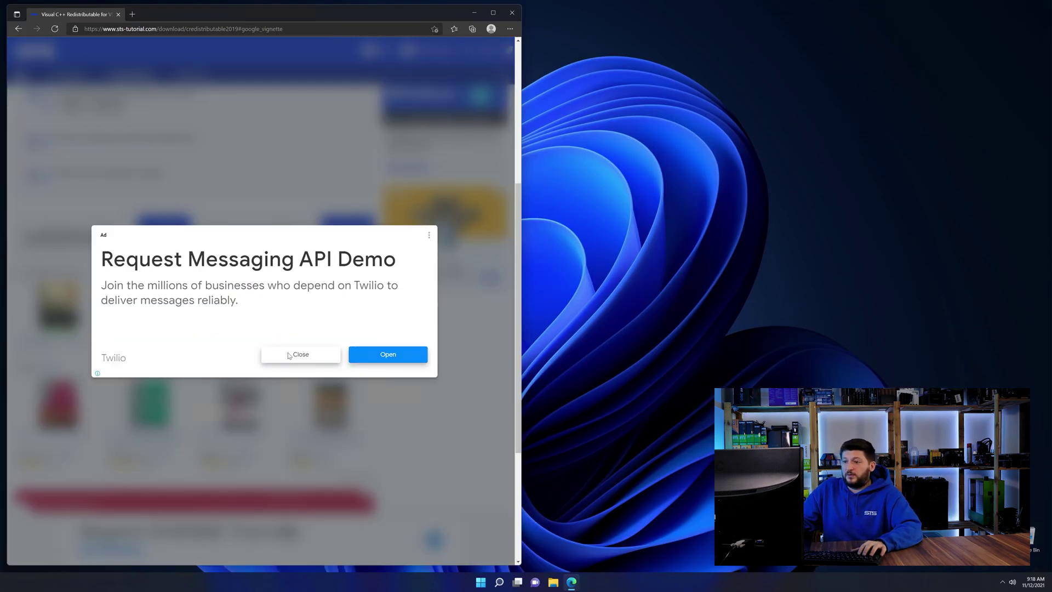
Dismiss the ad, download VC_redist.x64.exe, and launch it from the Downloads panel.
click(288, 356)
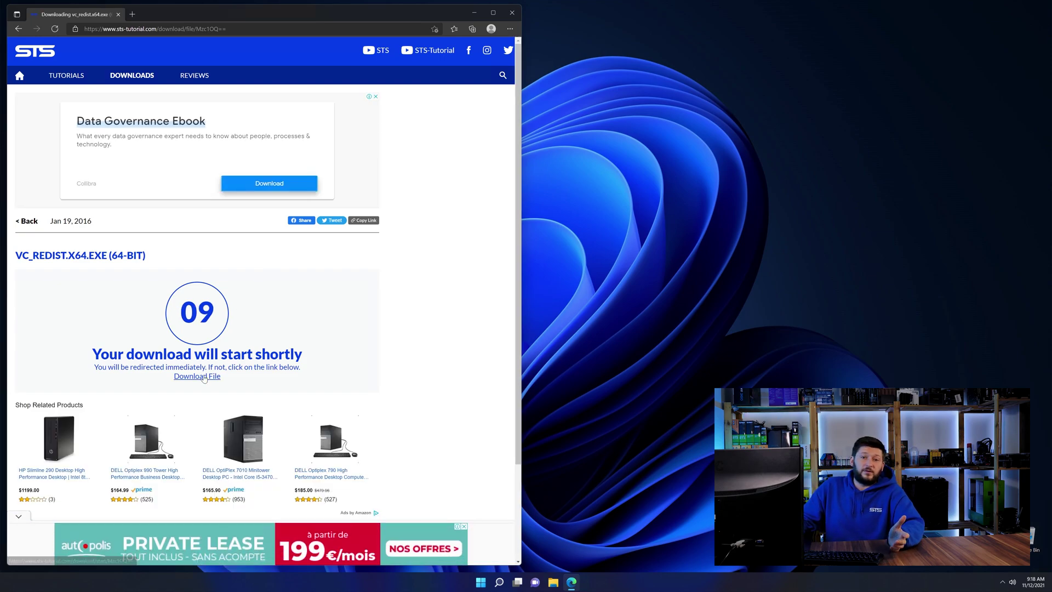
click(200, 376)
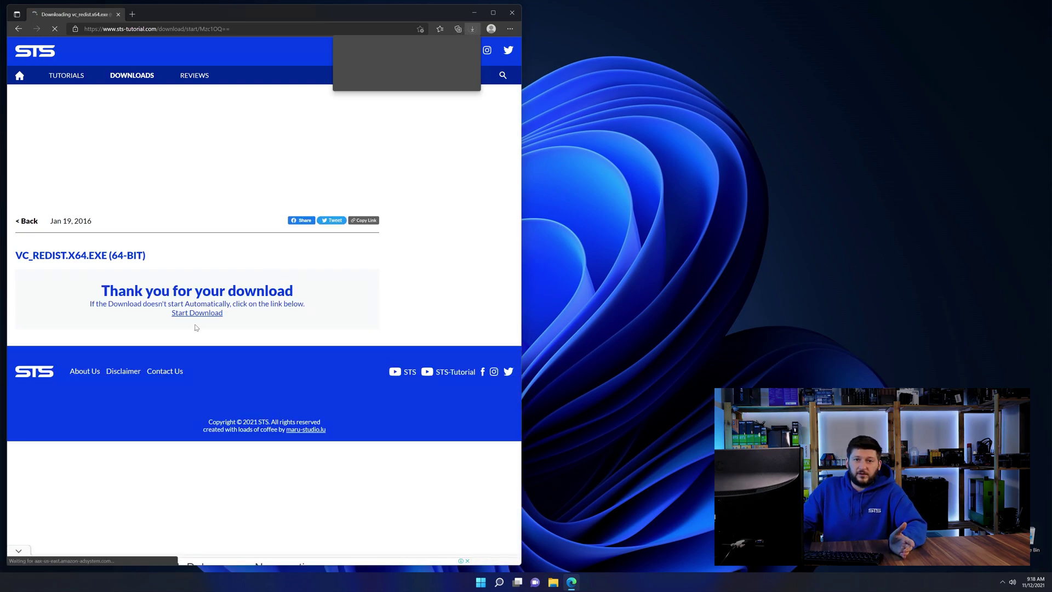
click(378, 61)
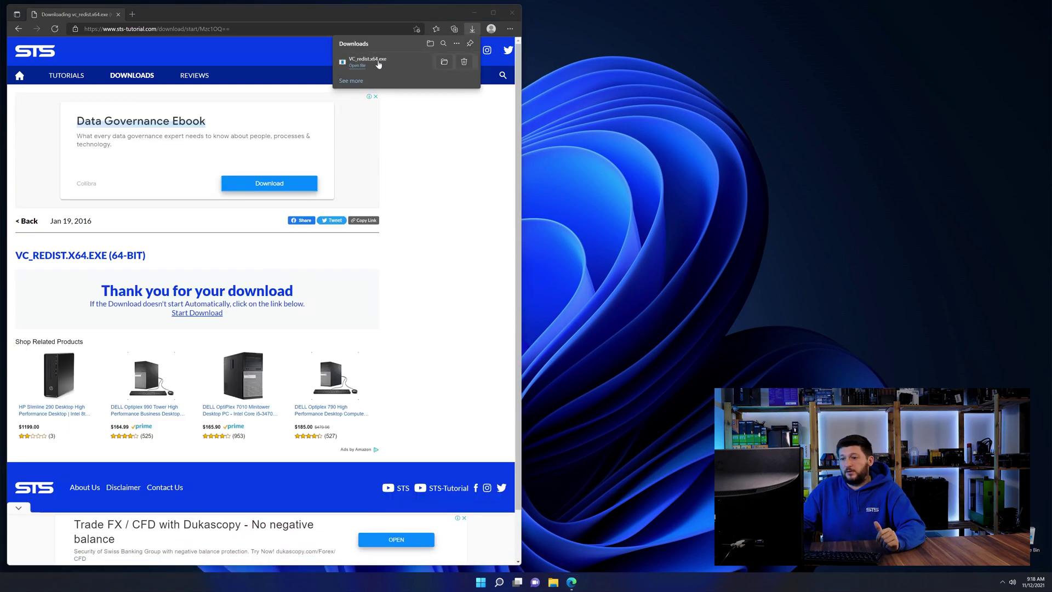